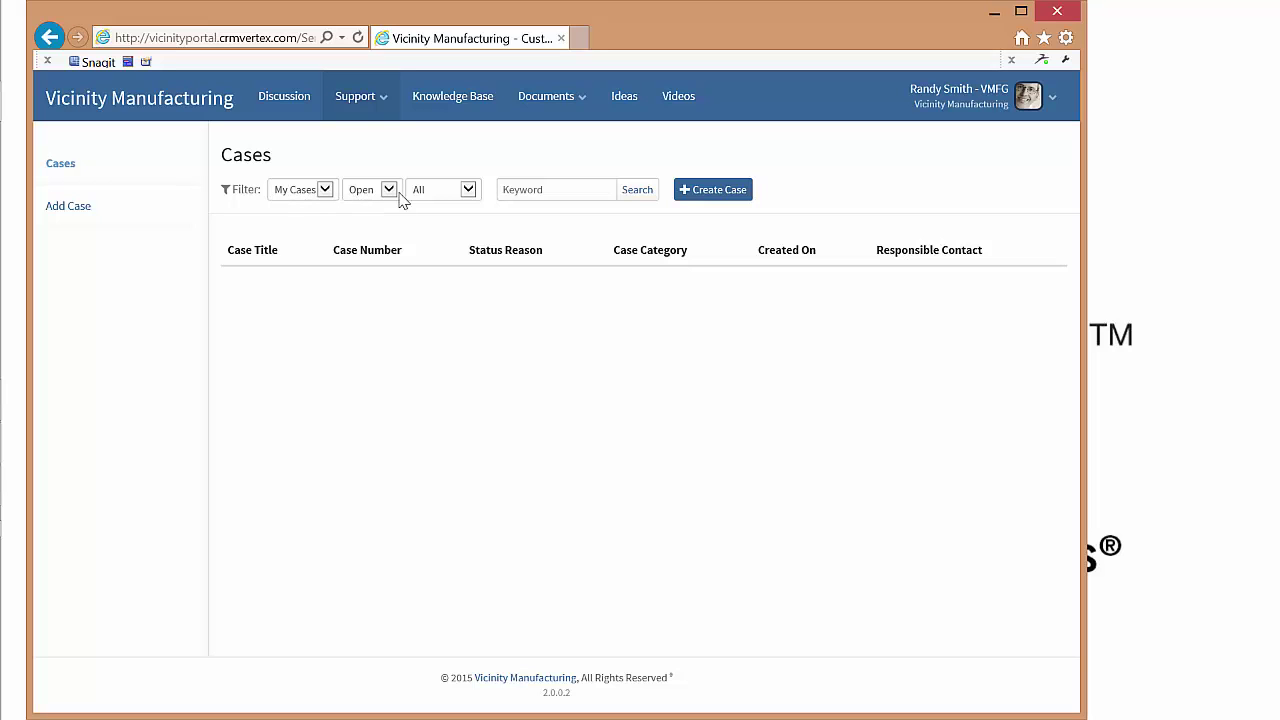
Step: Search the support cases with the status filter set to All, and widen the list from My Cases to All Cases
{"action": "left_click", "coordinate": [393, 198]}
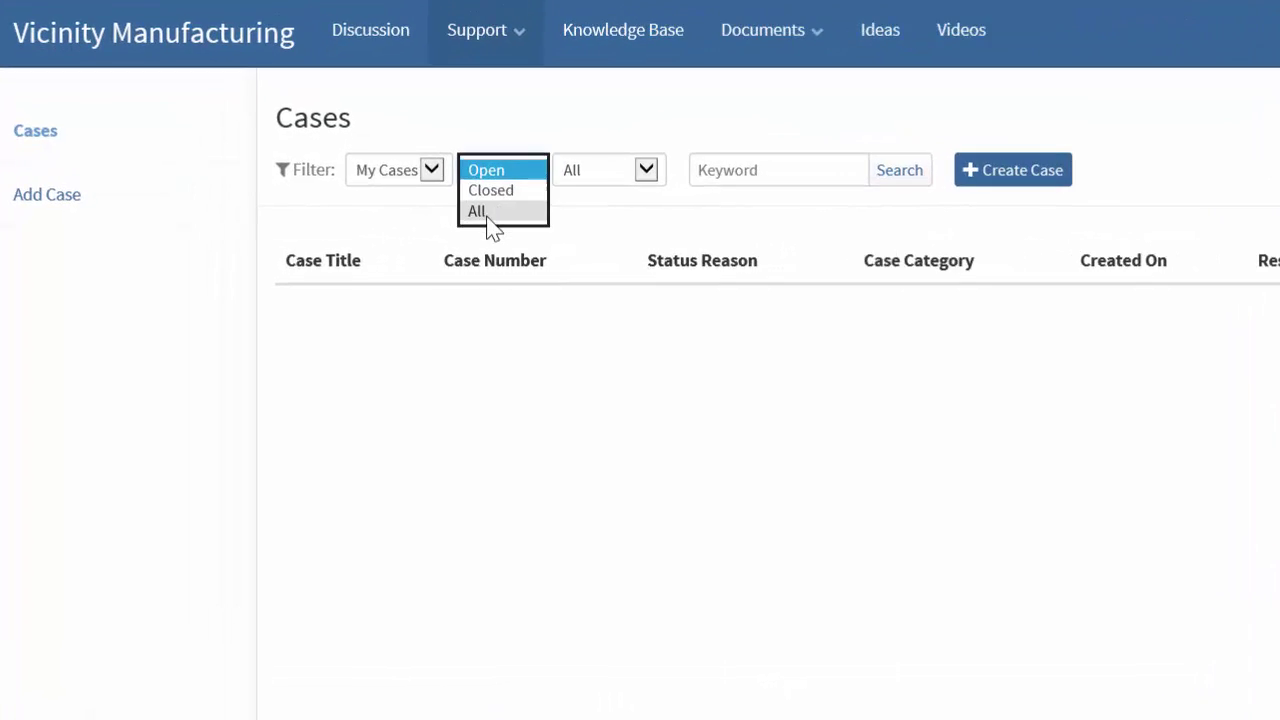
{"action": "left_click", "coordinate": [488, 216]}
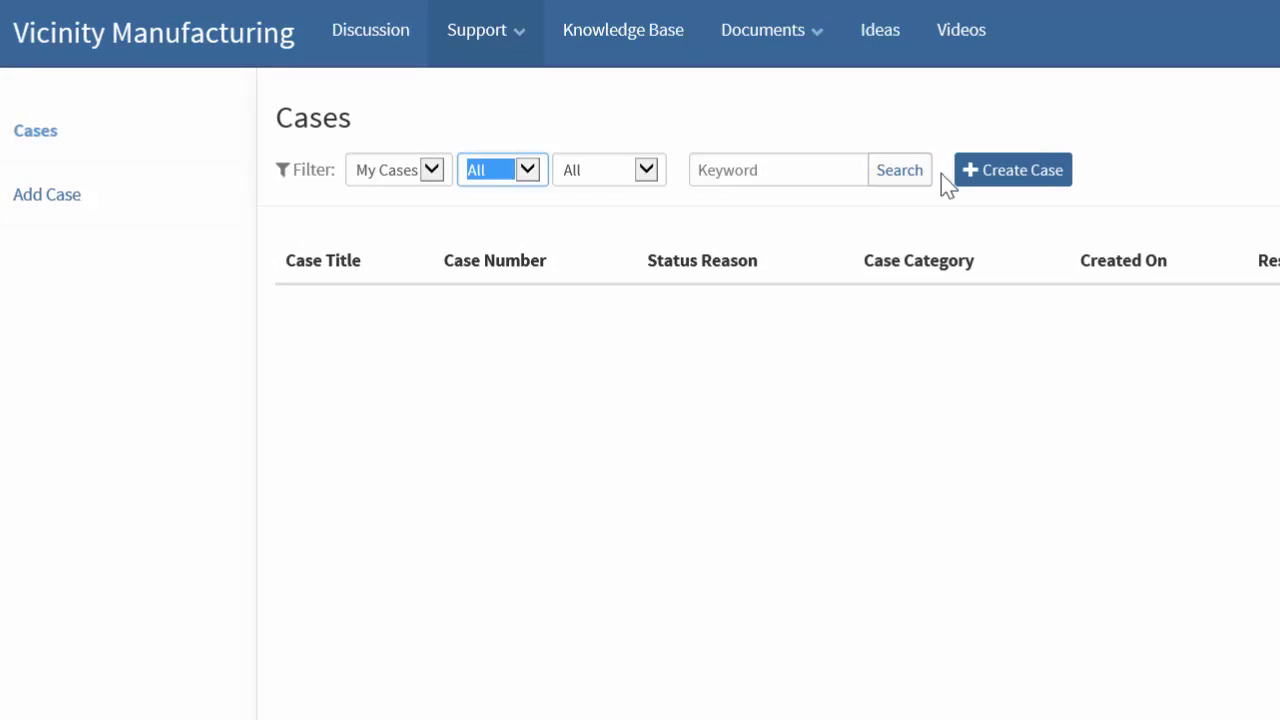
{"action": "left_click", "coordinate": [905, 172]}
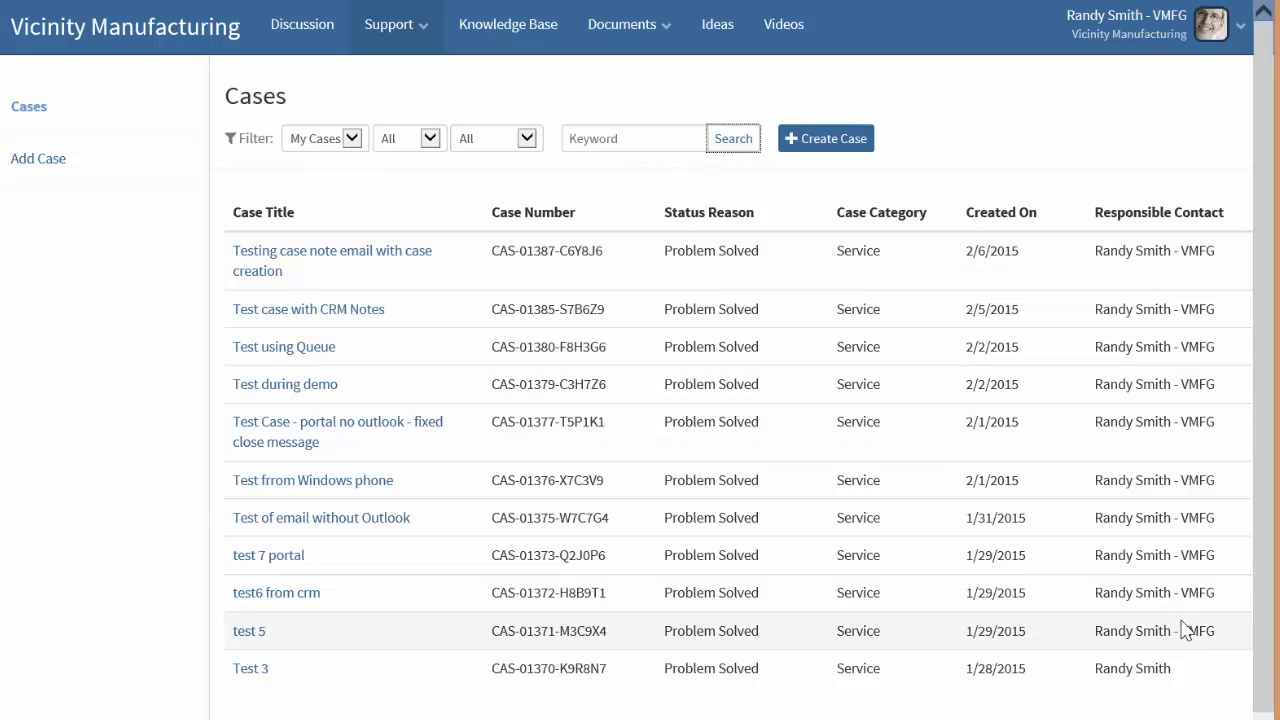
{"action": "left_click", "coordinate": [352, 139]}
{"action": "left_click", "coordinate": [352, 141]}
{"action": "left_click", "coordinate": [329, 156]}
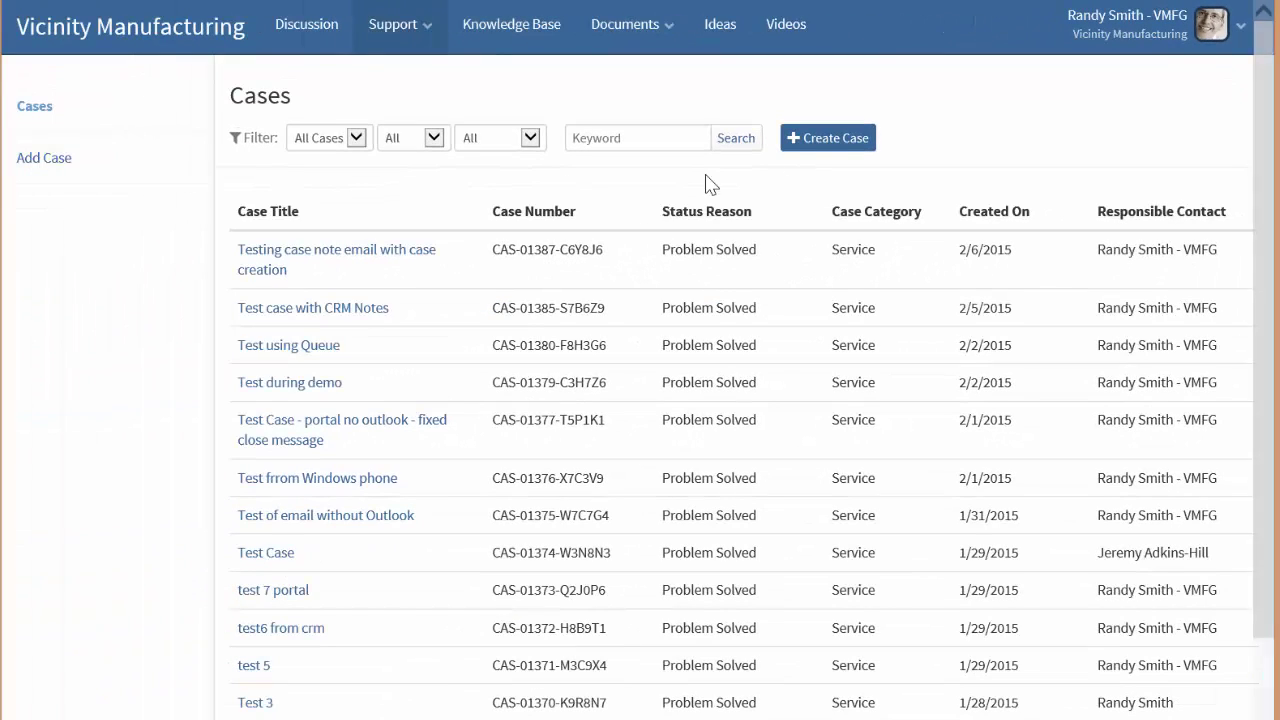
Step: Start a new case titled "Batch 1234 is not posting" with description "On post get error of not enough inventory.", and browse for an attachment without choosing one
{"action": "left_click", "coordinate": [833, 150]}
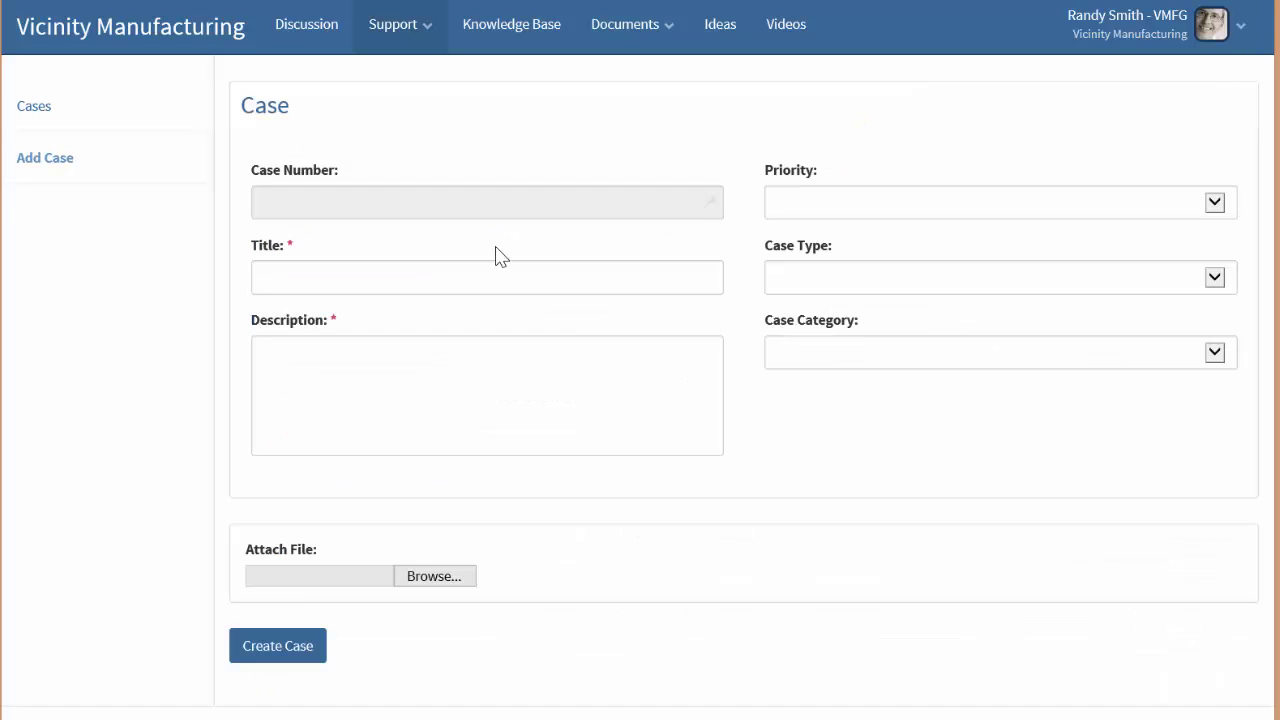
{"action": "left_click", "coordinate": [360, 277]}
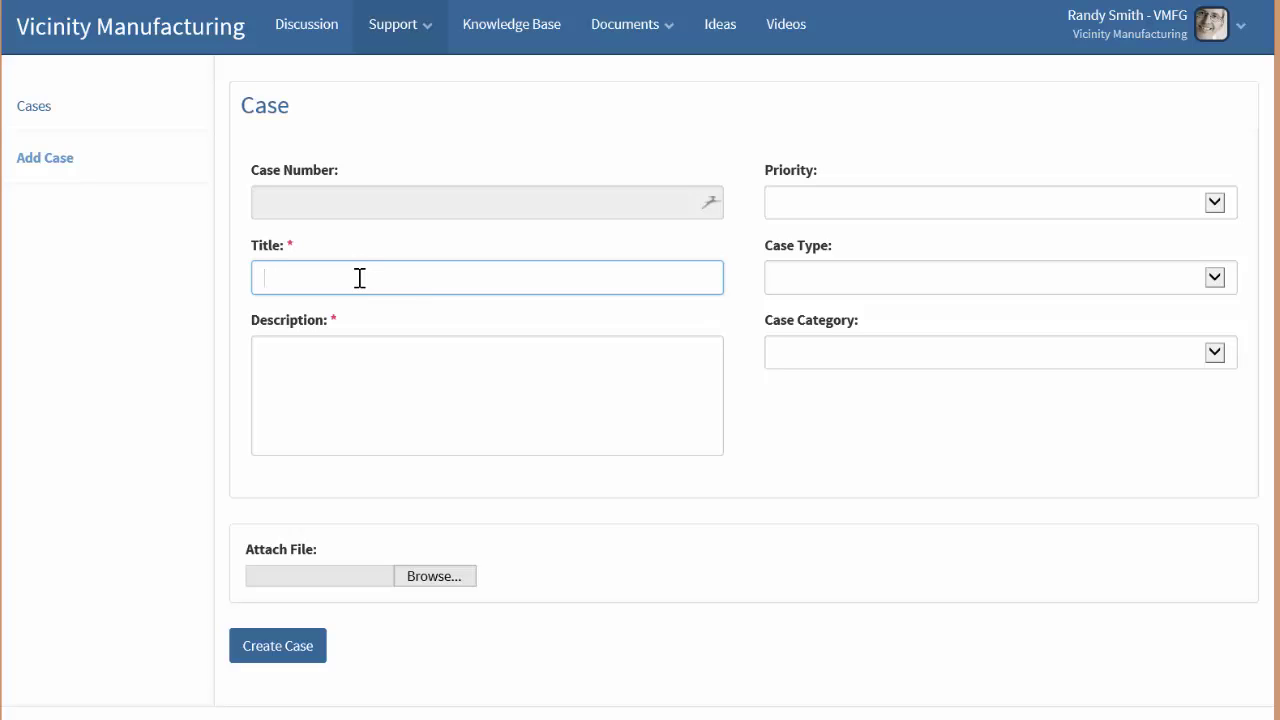
{"action": "type", "text": "Batch 1234 is not posting"}
{"action": "key", "text": "Tab"}
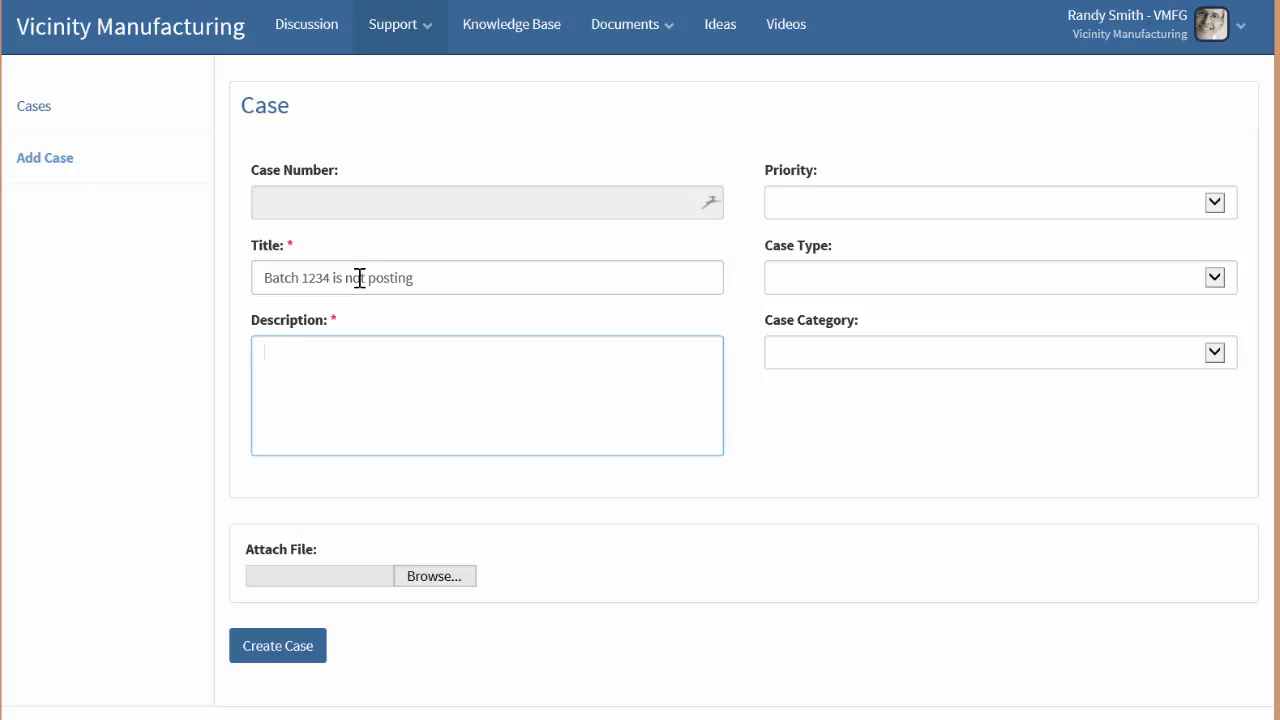
{"action": "type", "text": "On post get error of not enou"}
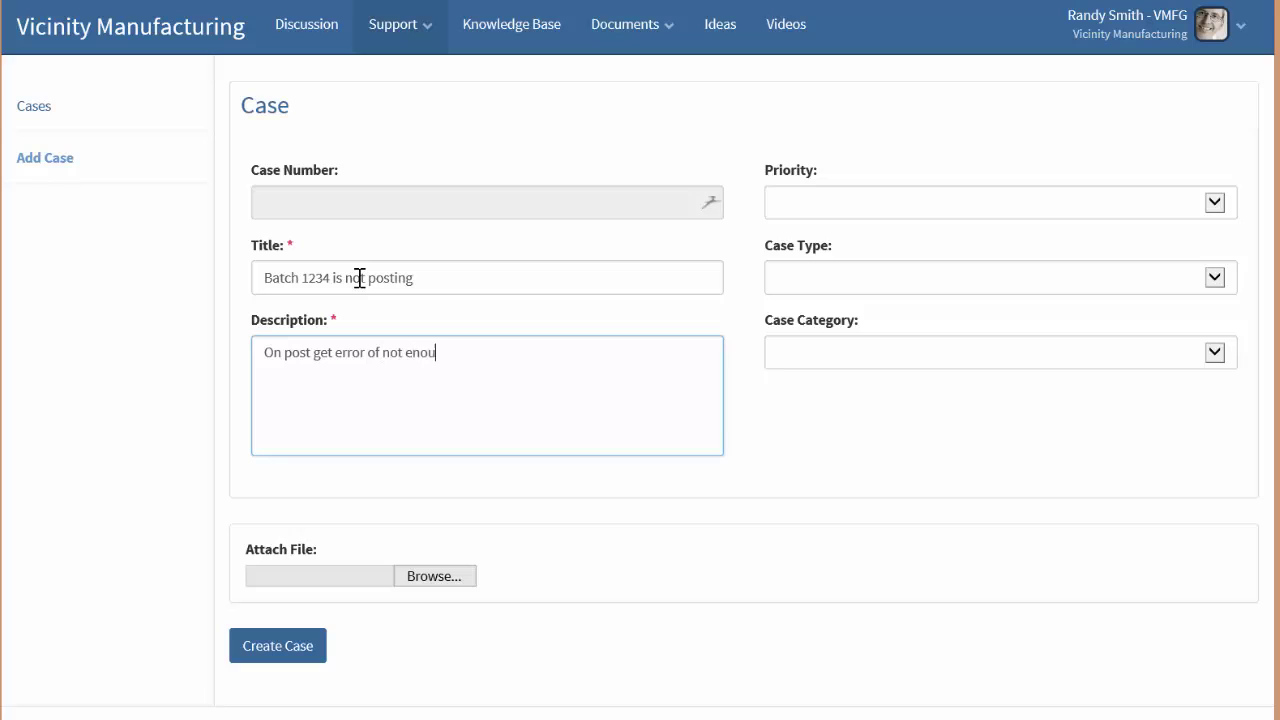
{"action": "type", "text": "gh inventory."}
{"action": "left_click", "coordinate": [316, 585]}
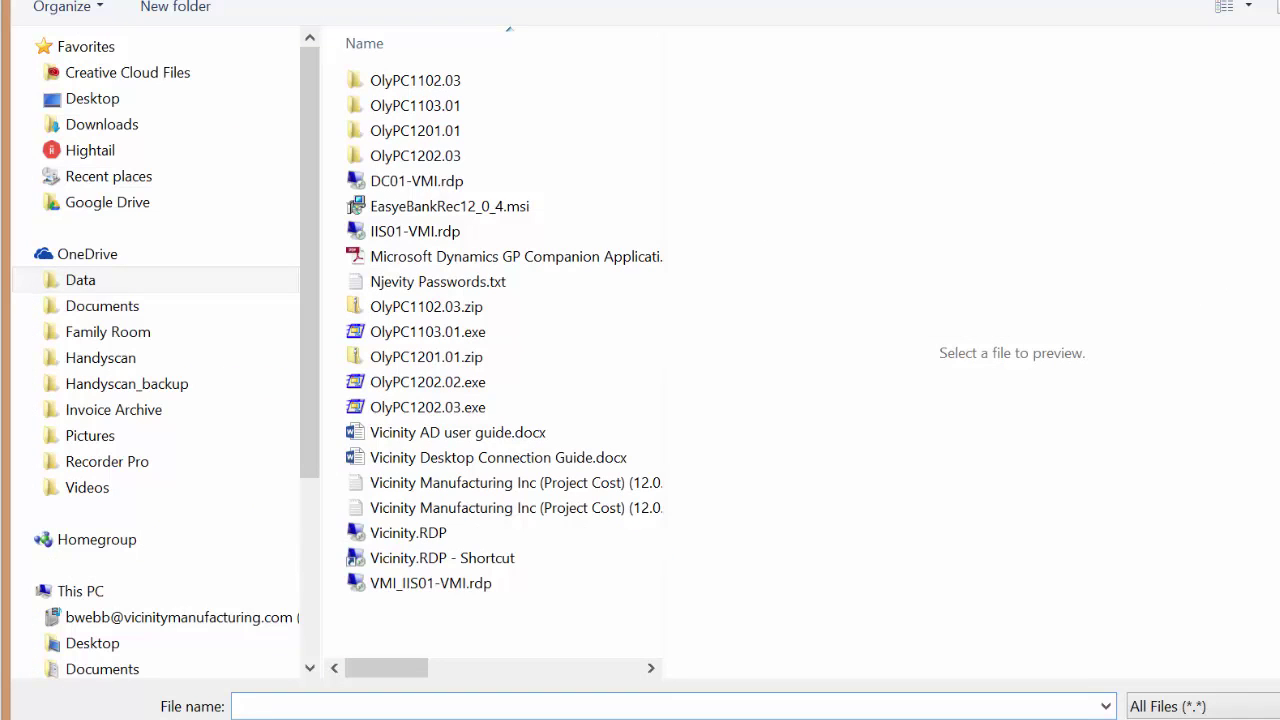
{"action": "key", "text": "alt+Up"}
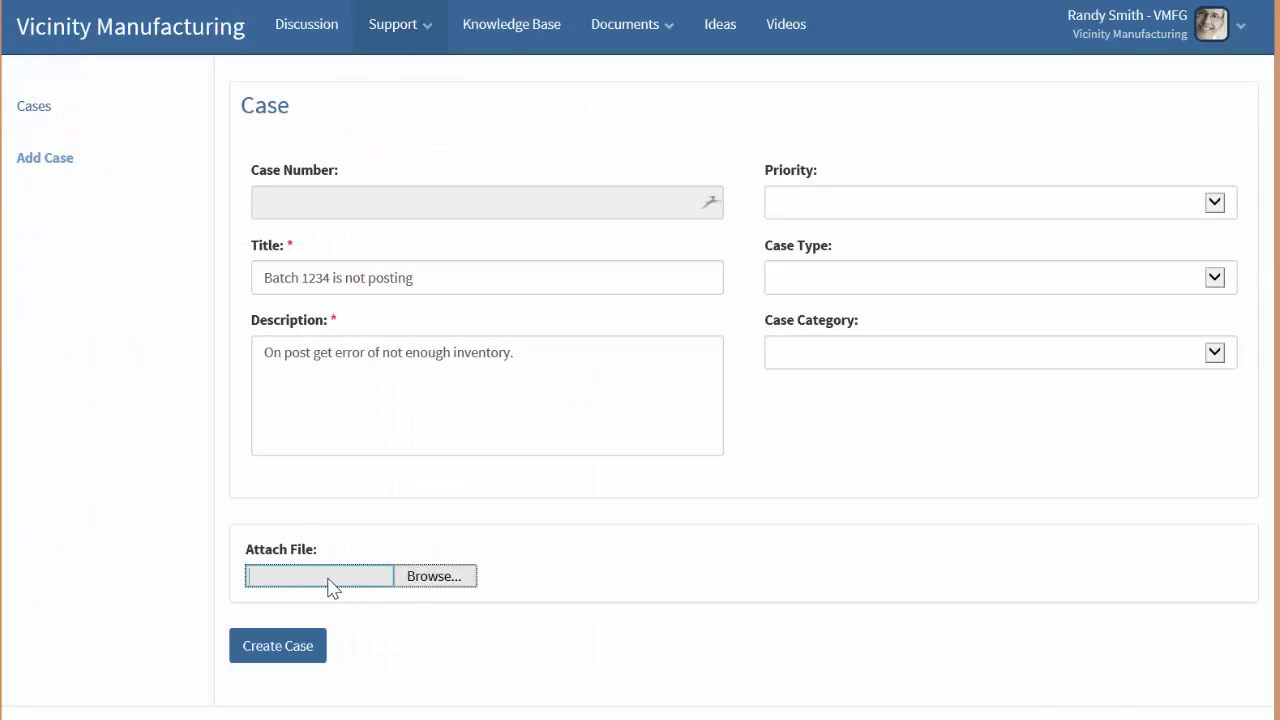
Step: Set the case priority to Normal, the type to Support and the category to Service, and create the case
{"action": "left_click", "coordinate": [1090, 214]}
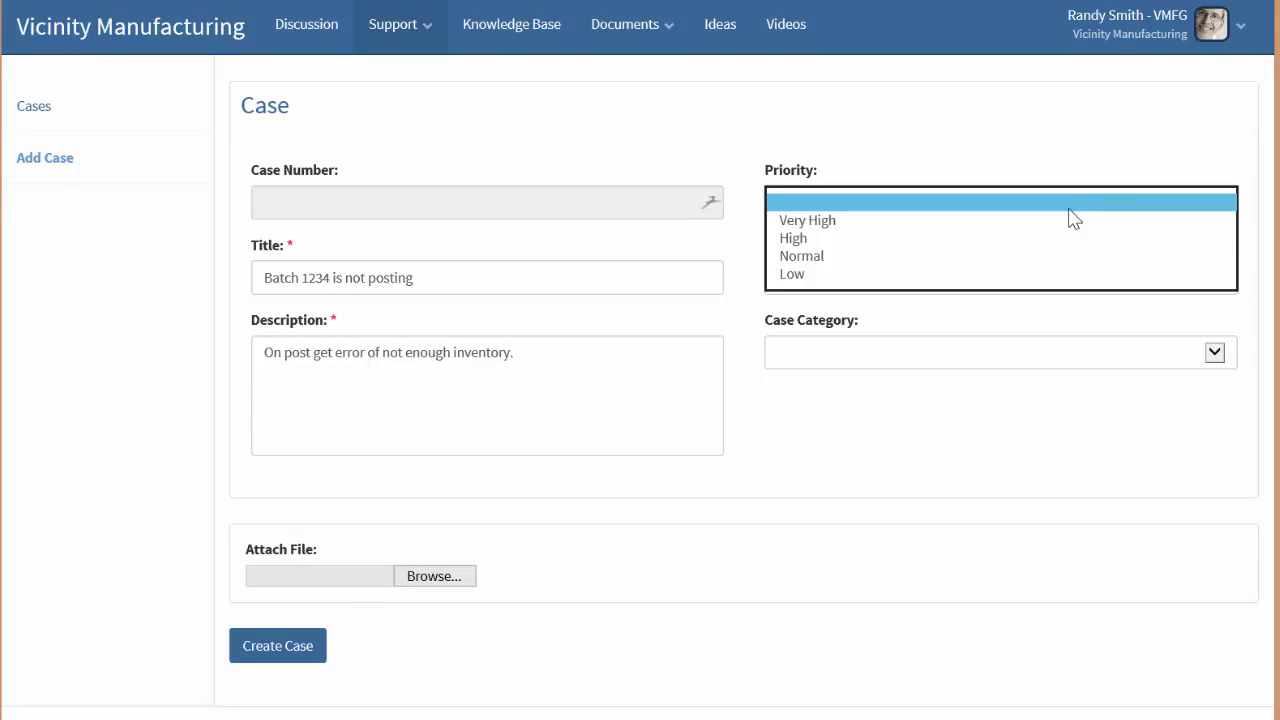
{"action": "left_click", "coordinate": [1008, 258]}
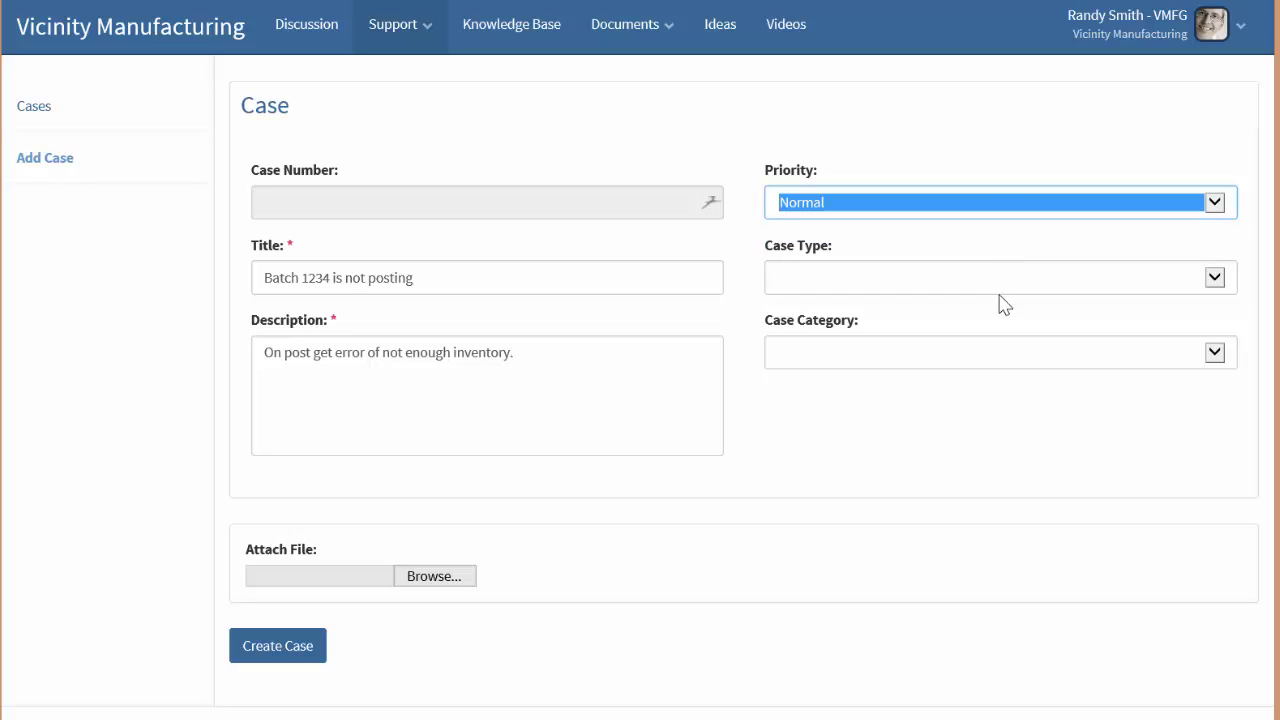
{"action": "left_click", "coordinate": [1002, 286]}
{"action": "left_click", "coordinate": [1002, 286]}
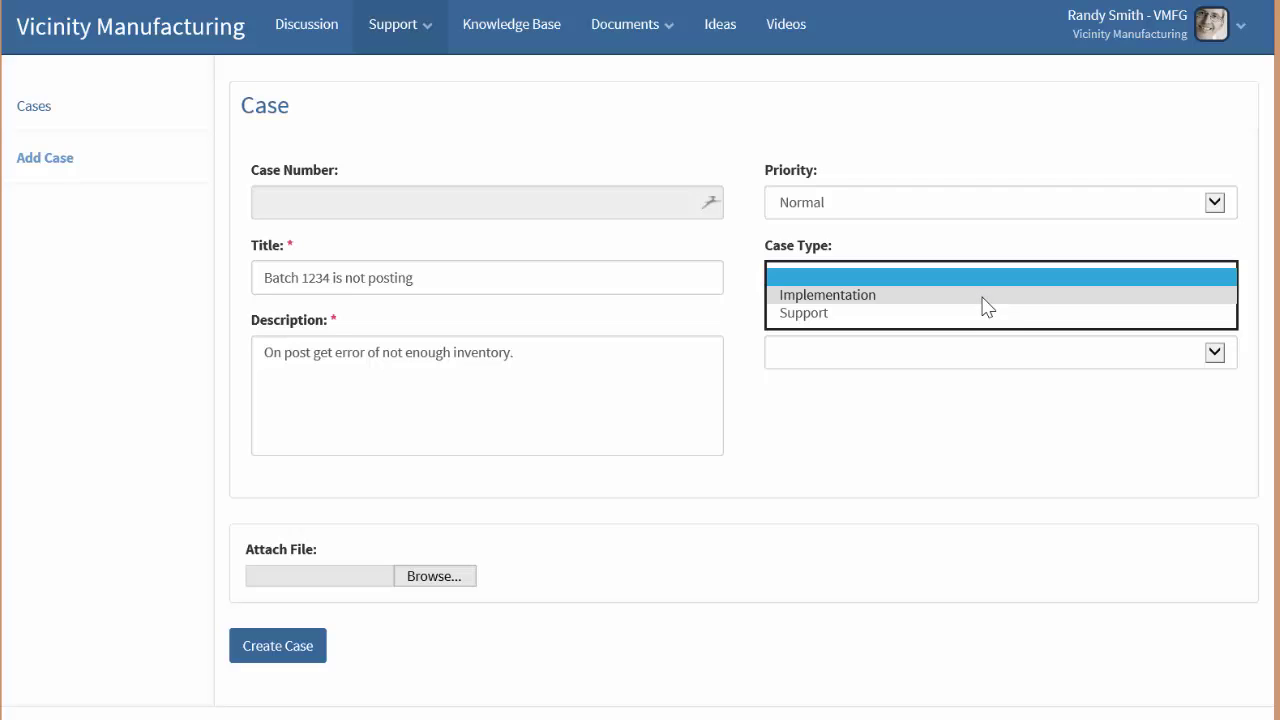
{"action": "left_click", "coordinate": [851, 311]}
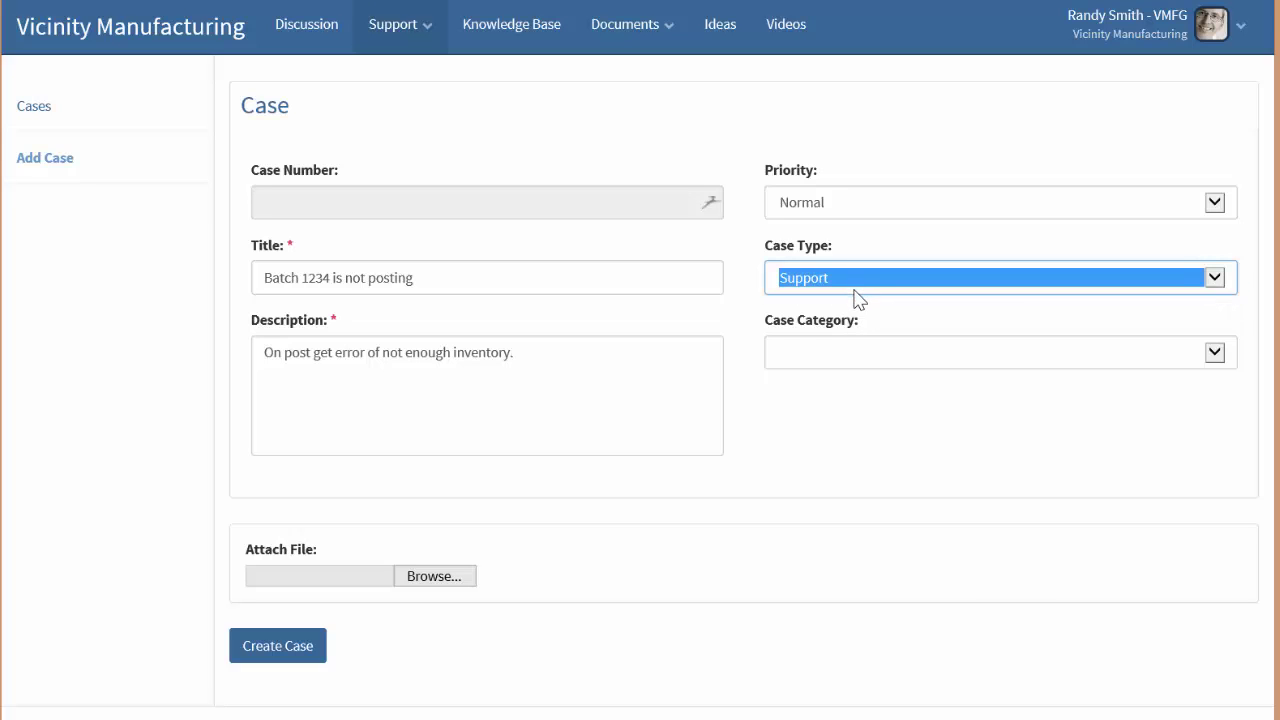
{"action": "left_click", "coordinate": [865, 350]}
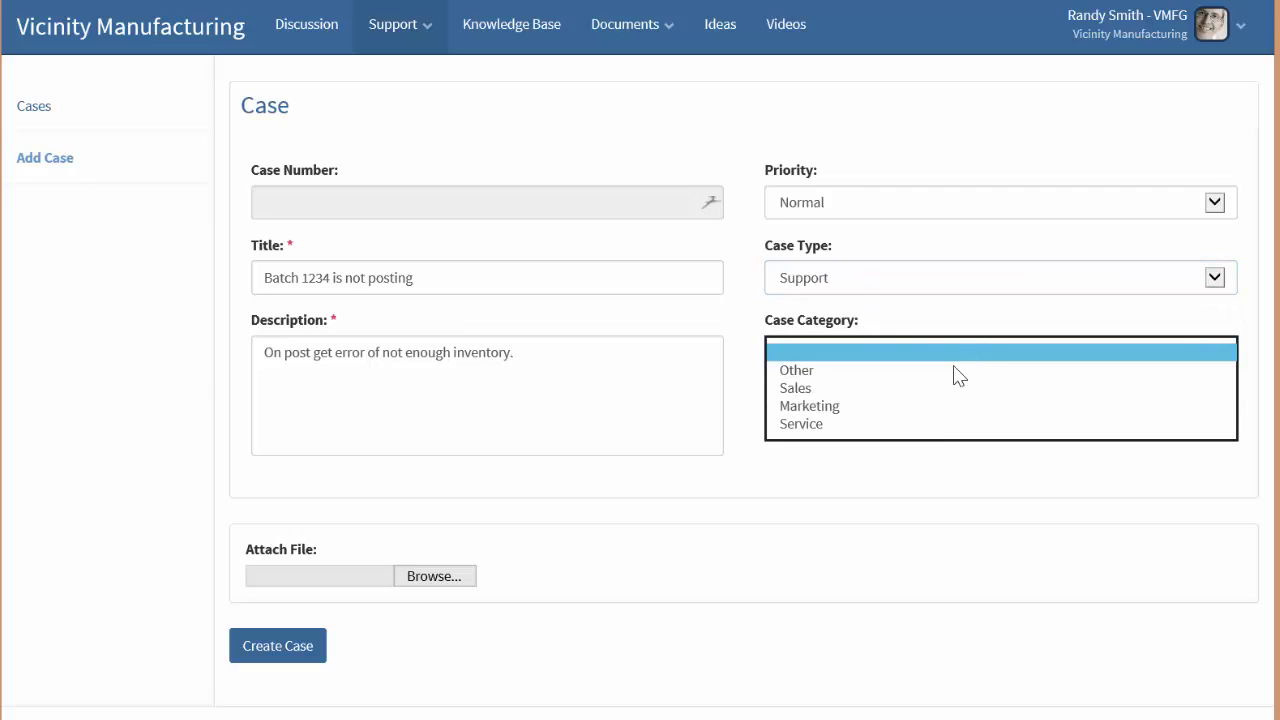
{"action": "left_click", "coordinate": [902, 436]}
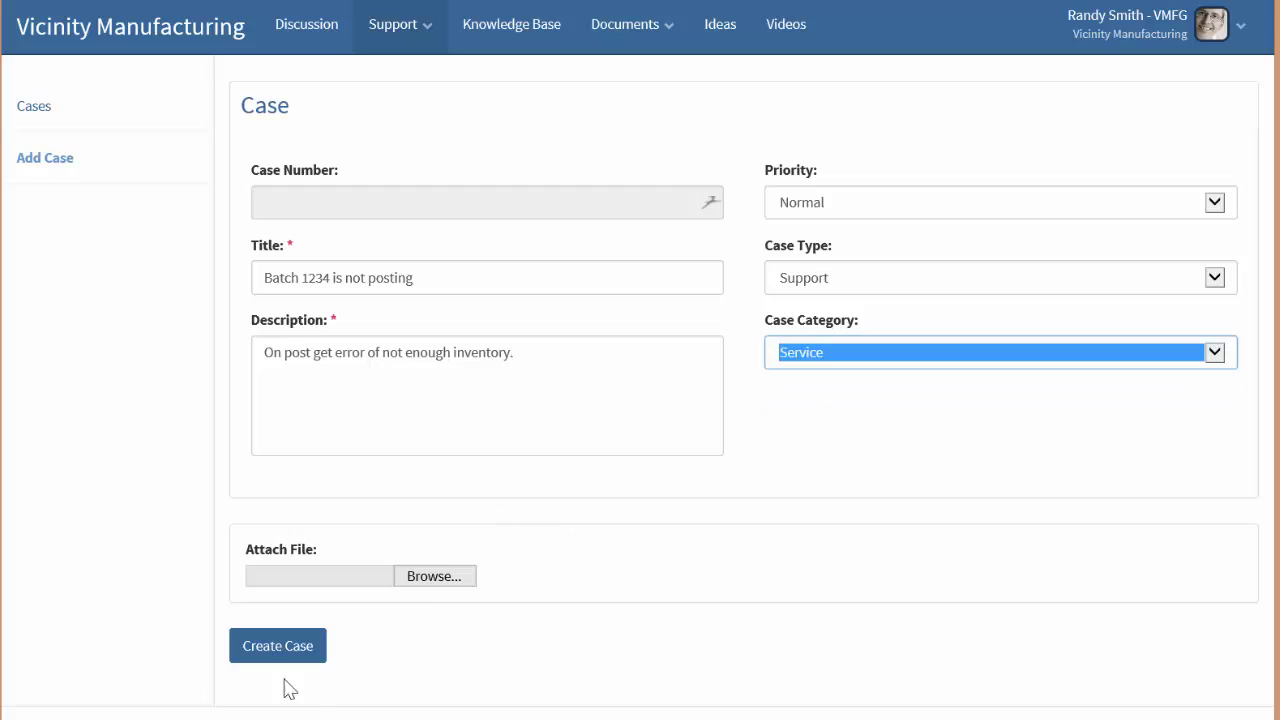
{"action": "left_click", "coordinate": [278, 648]}
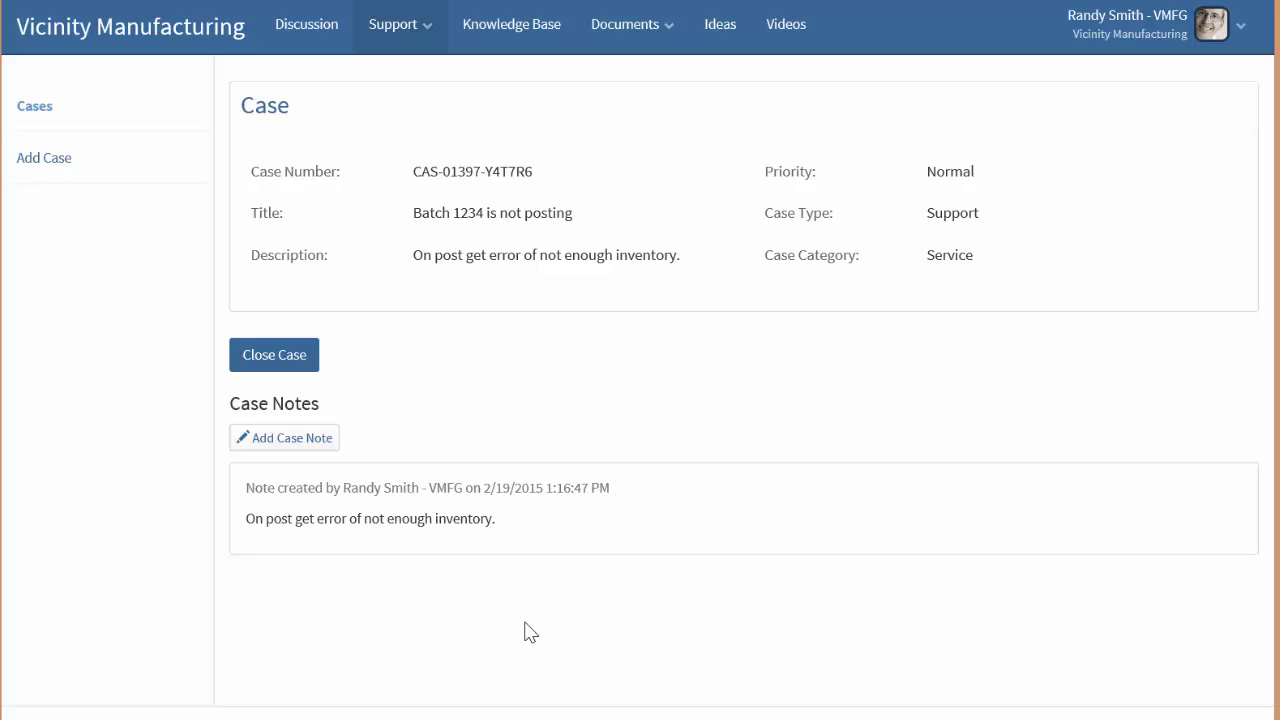
Step: Return to the portal home page and open the case "Batch 1234 is not posting" from the support cases
{"action": "left_click", "coordinate": [52, 37]}
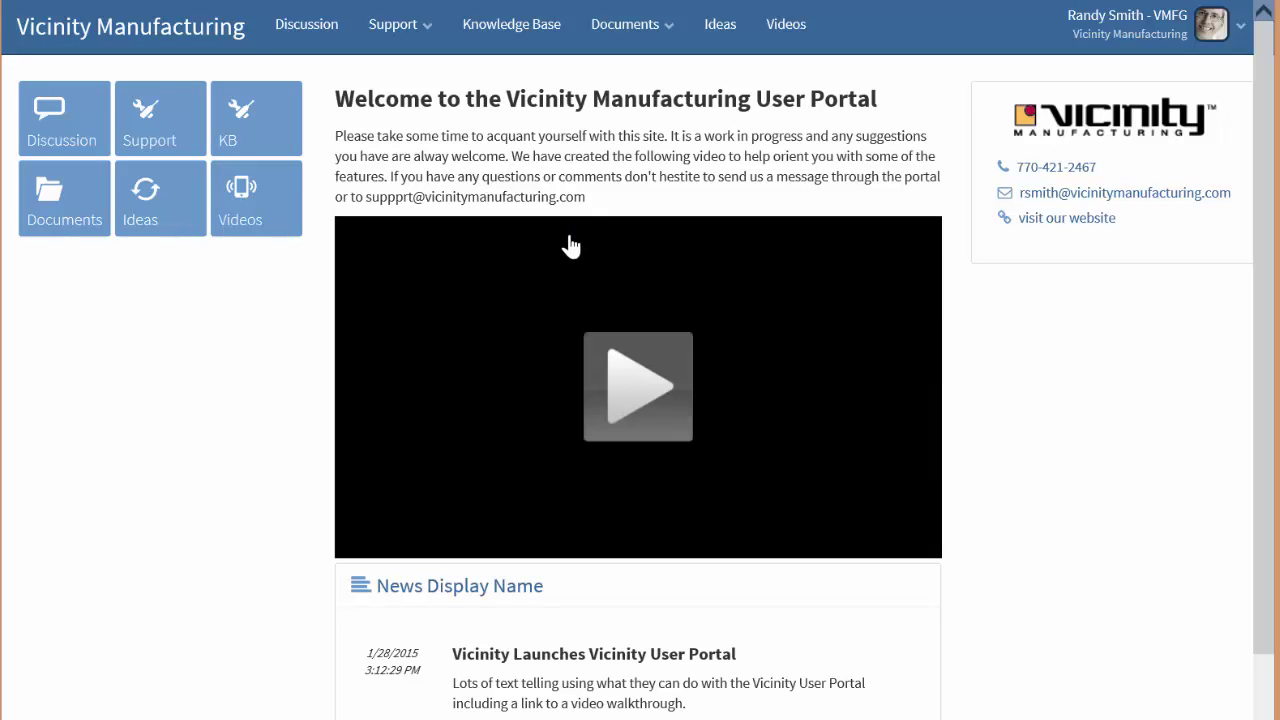
{"action": "left_click", "coordinate": [183, 134]}
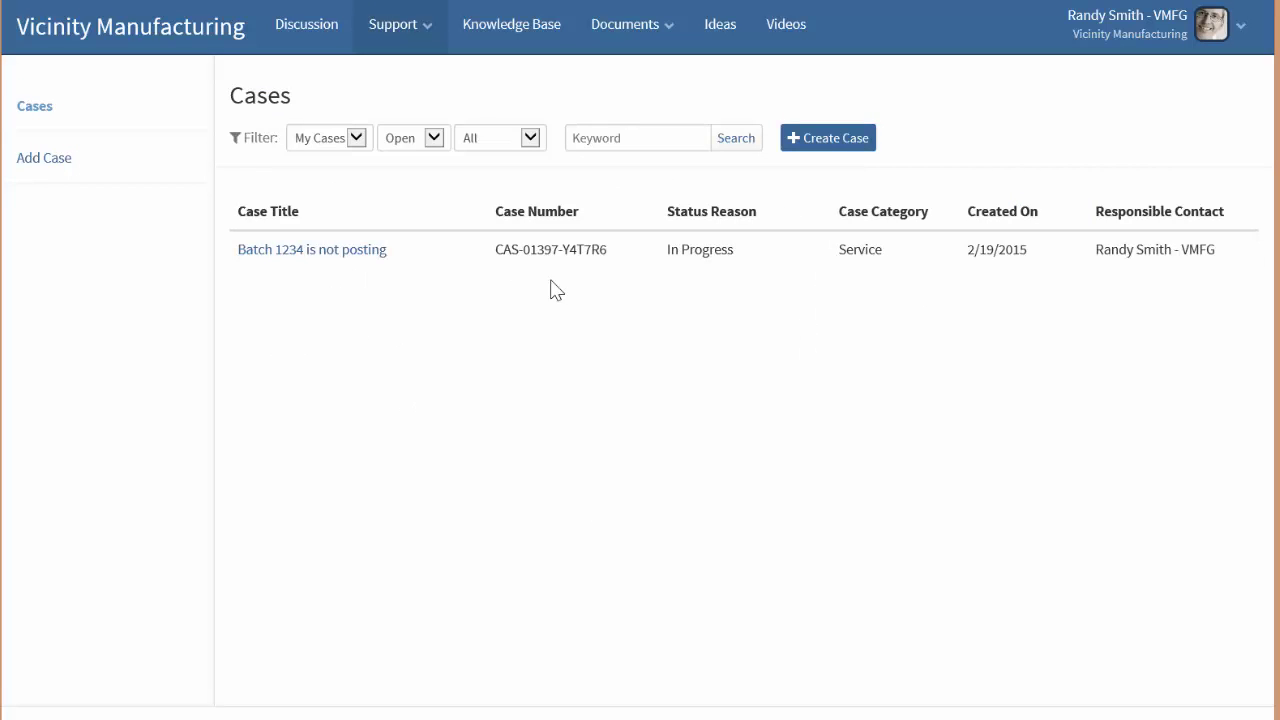
{"action": "left_click", "coordinate": [358, 259]}
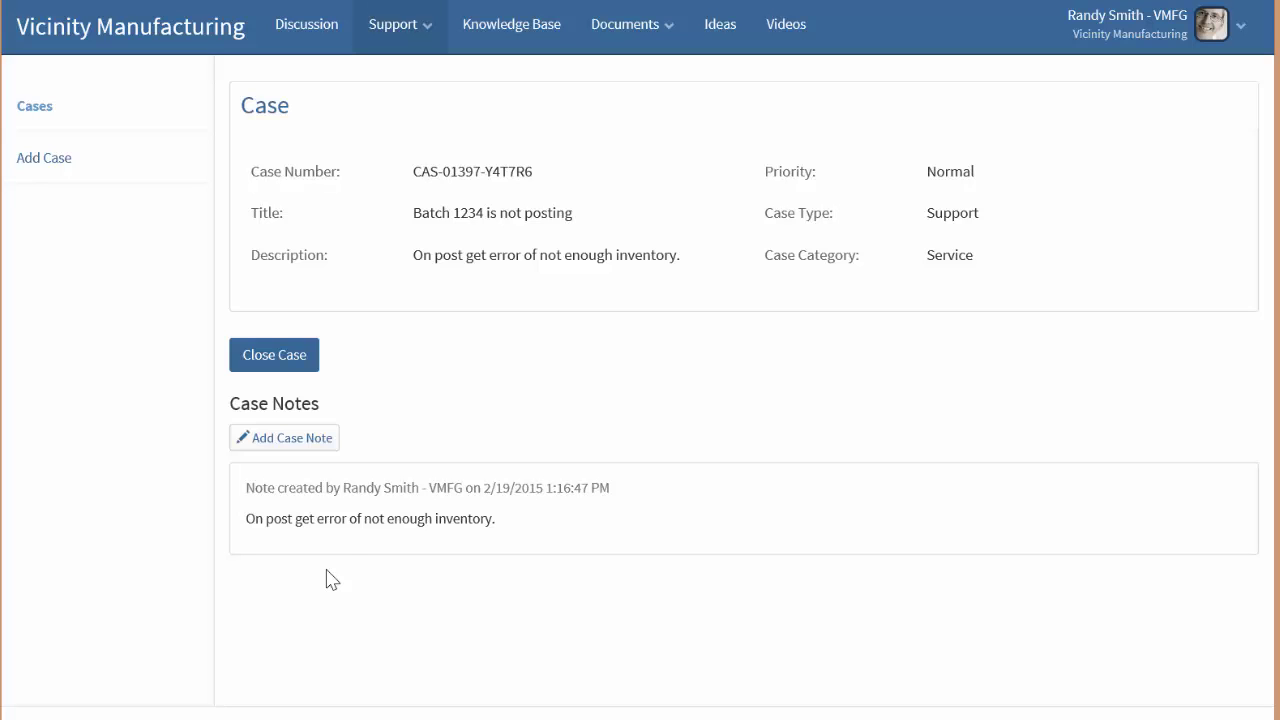
Step: Add the note "More information." to the open case, and close the case
{"action": "left_click", "coordinate": [305, 441]}
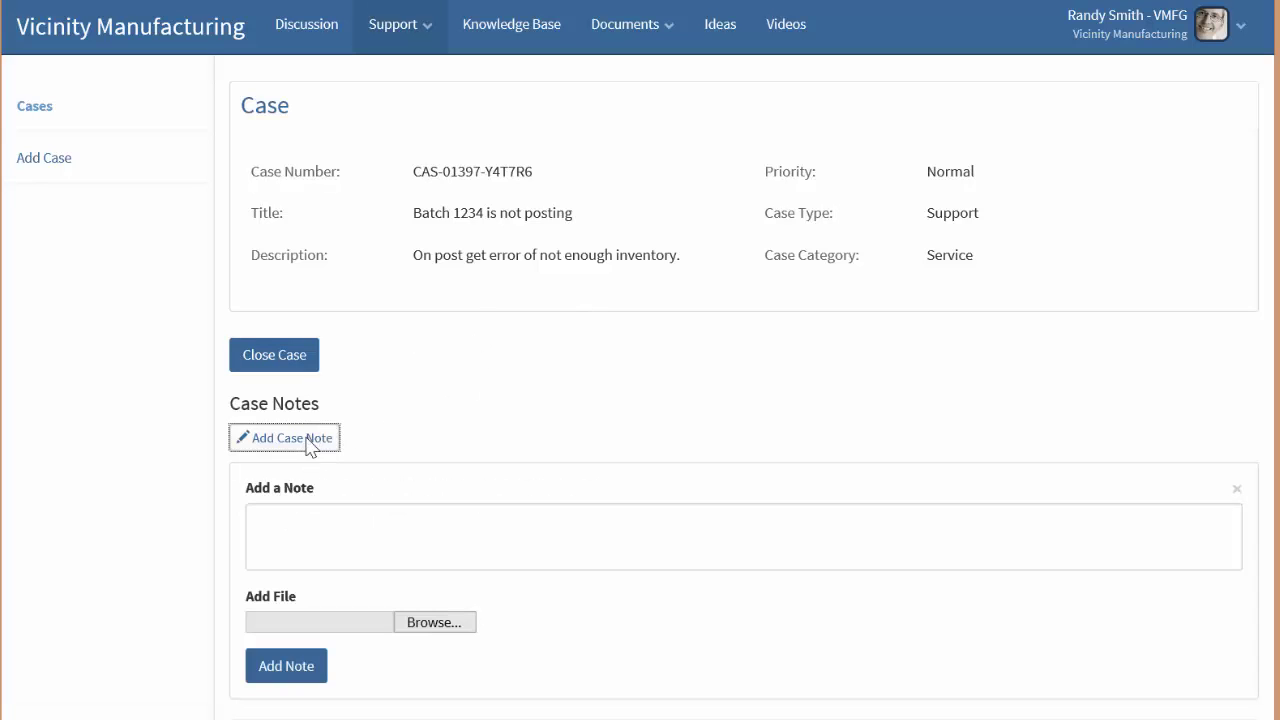
{"action": "left_click", "coordinate": [288, 534]}
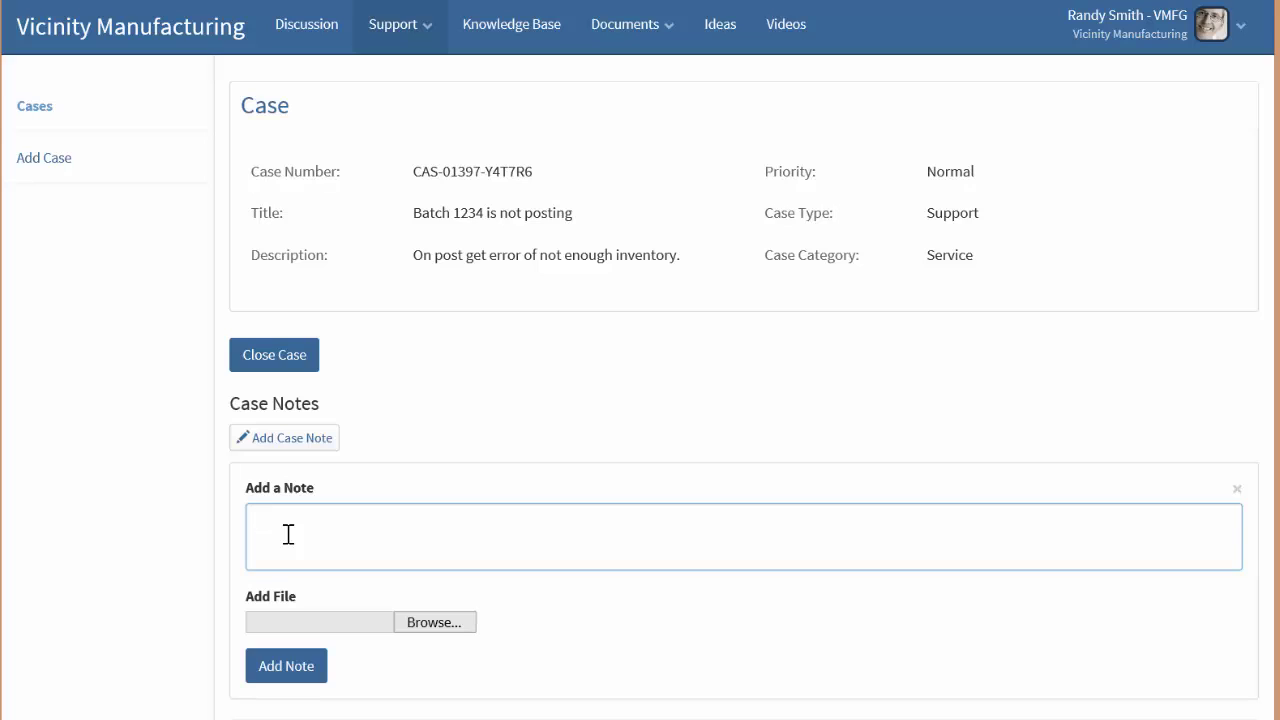
{"action": "type", "text": "More information."}
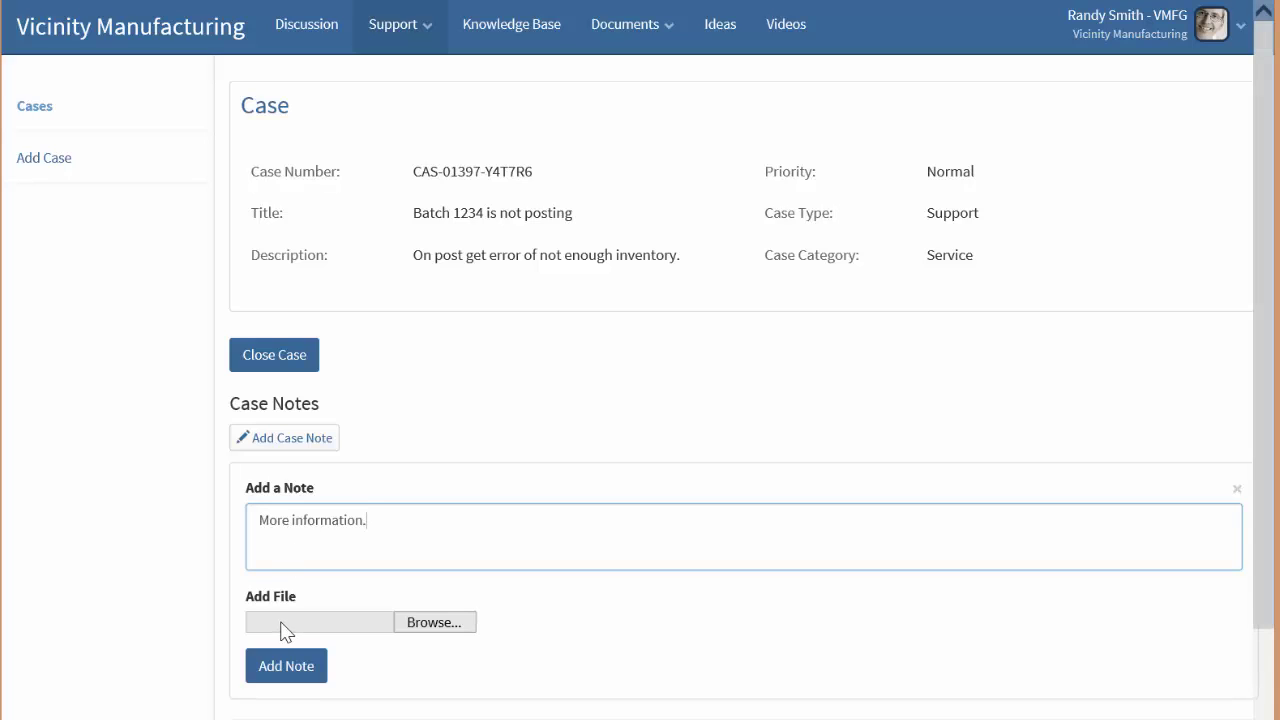
{"action": "left_click", "coordinate": [279, 681]}
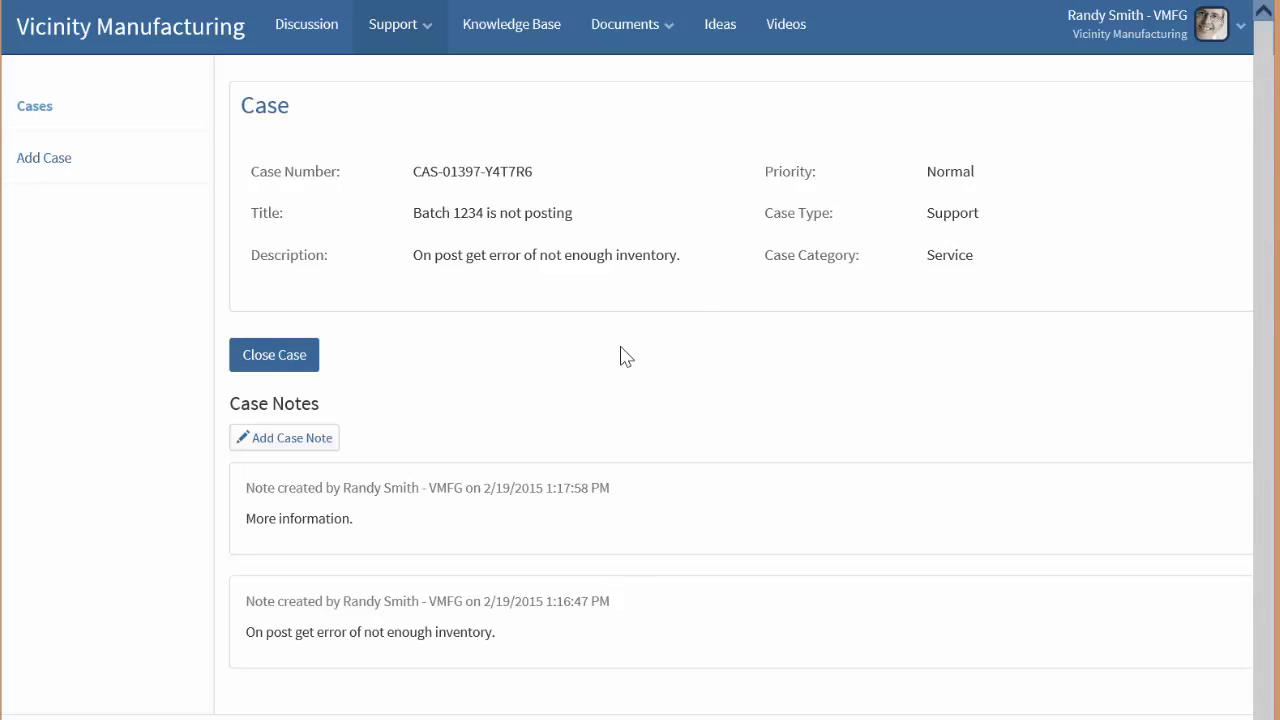
{"action": "left_click", "coordinate": [260, 365]}
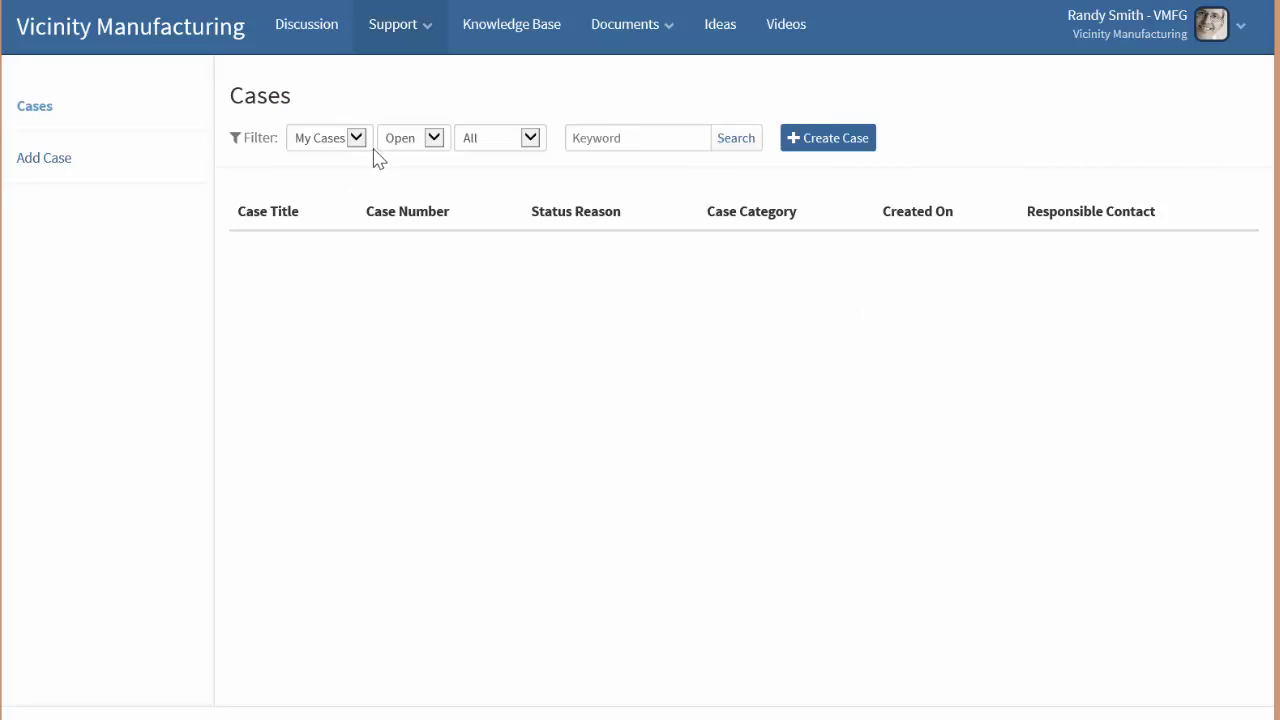
Step: Search my cases with the status filter set to Closed, and return to the portal home page
{"action": "left_click", "coordinate": [433, 140]}
{"action": "left_click", "coordinate": [435, 155]}
{"action": "left_click", "coordinate": [735, 142]}
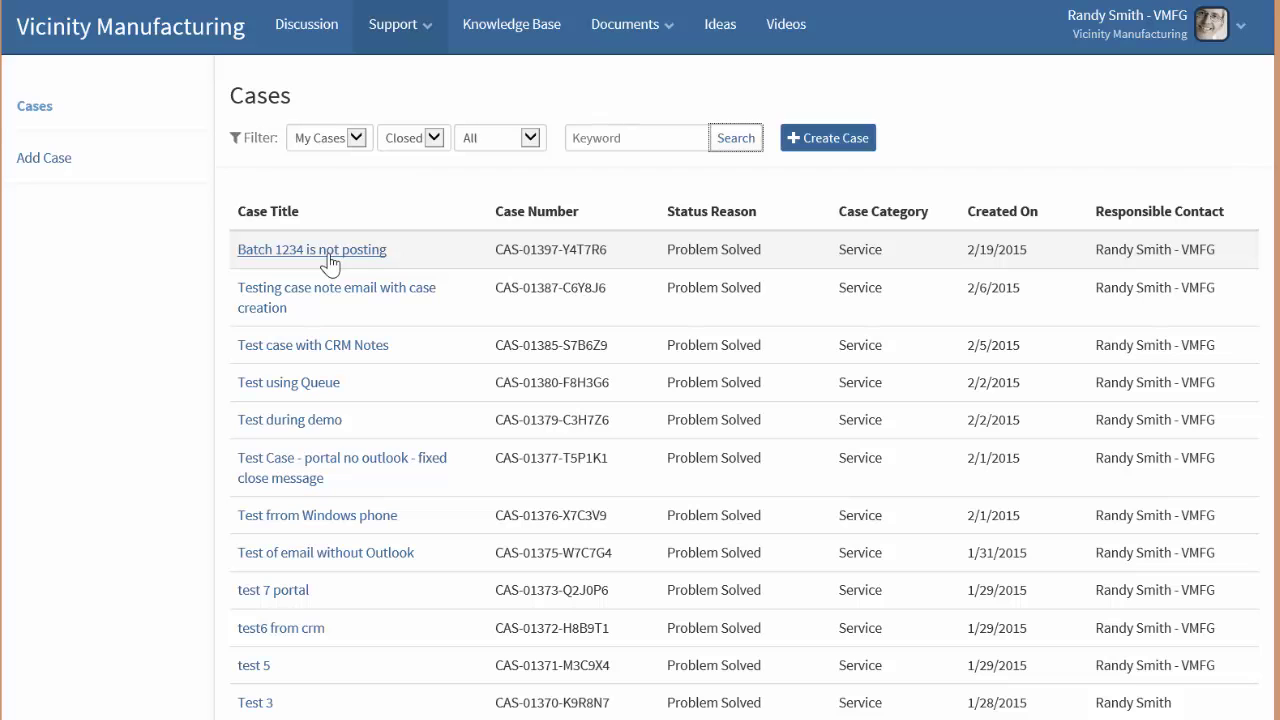
{"action": "left_click", "coordinate": [140, 30]}
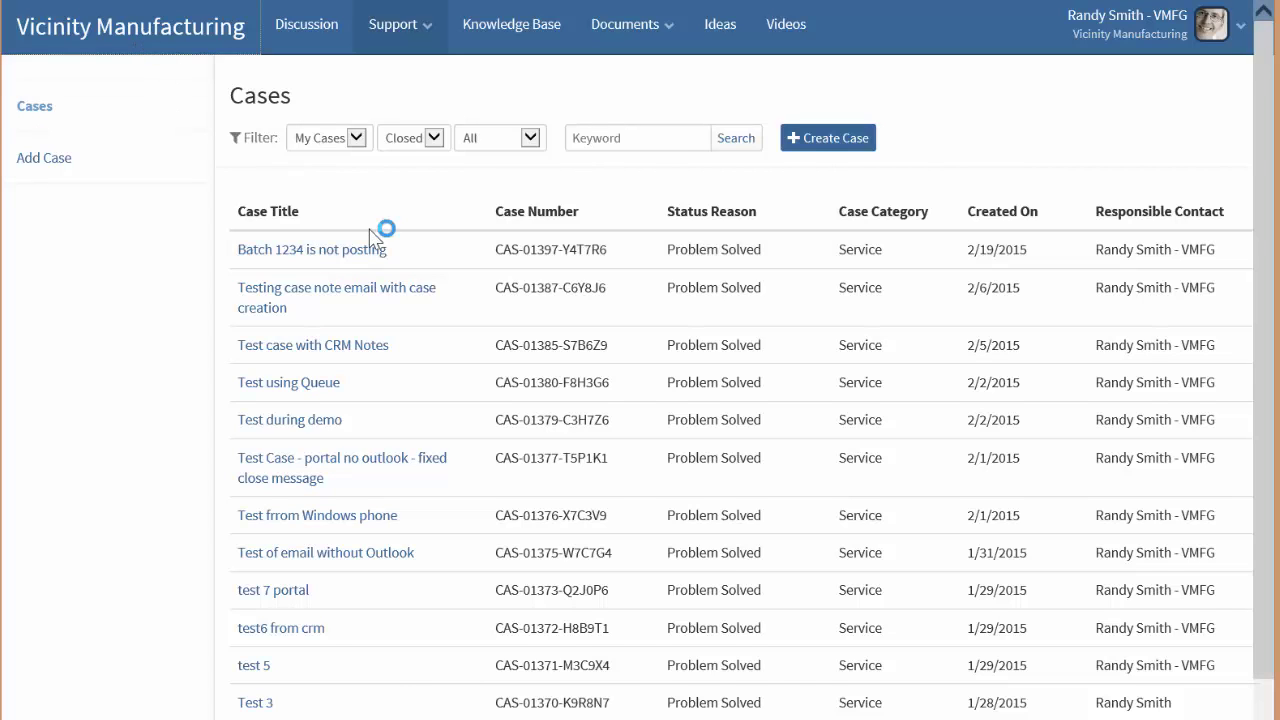